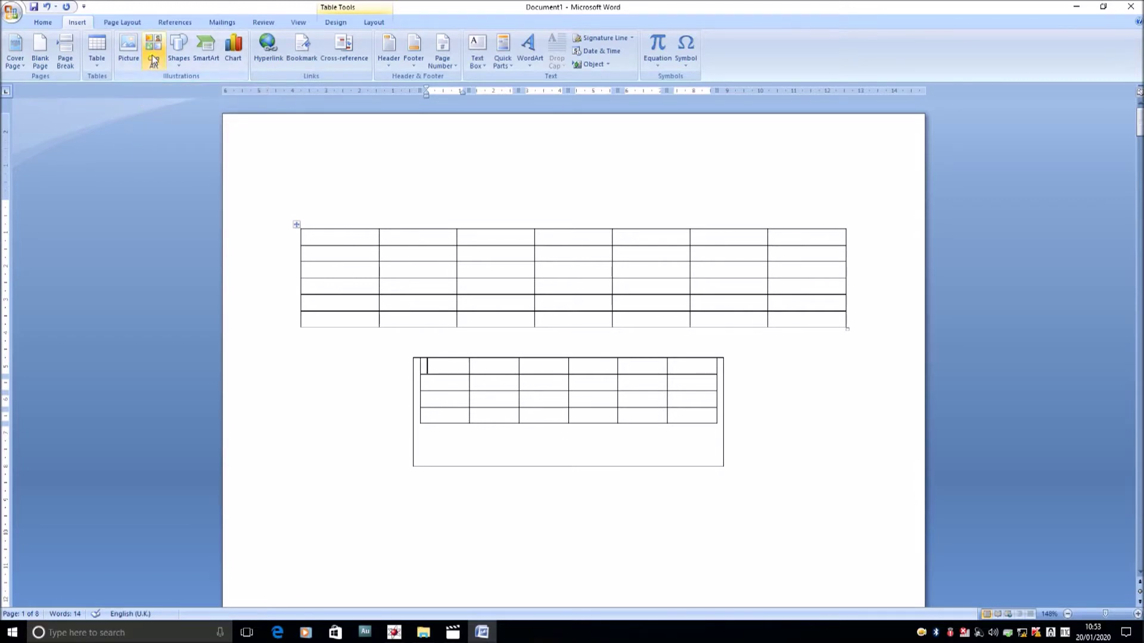
Step: Open the Clip Art pane and set it to search all collections
{"action": "left_click", "coordinate": [128, 48]}
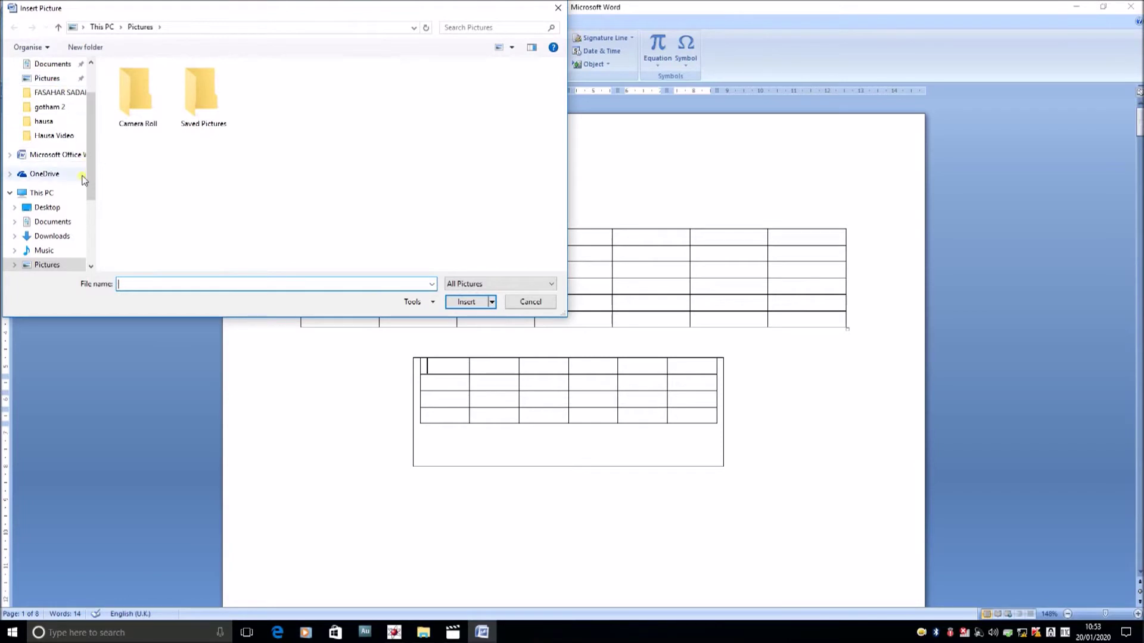
{"action": "left_click", "coordinate": [557, 10]}
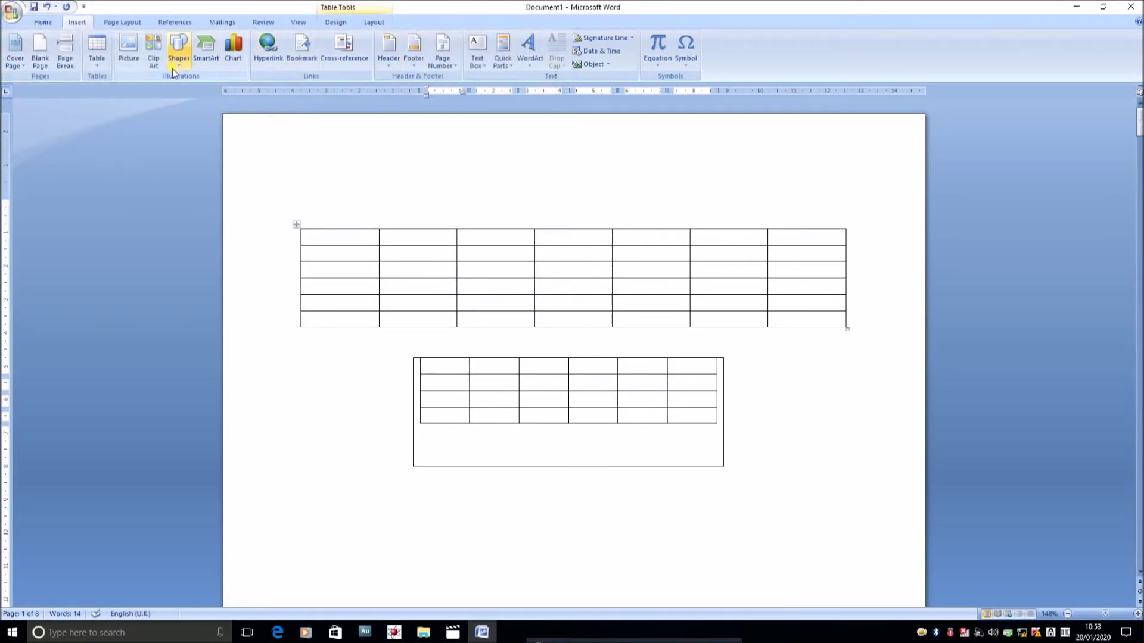
{"action": "left_click", "coordinate": [156, 60]}
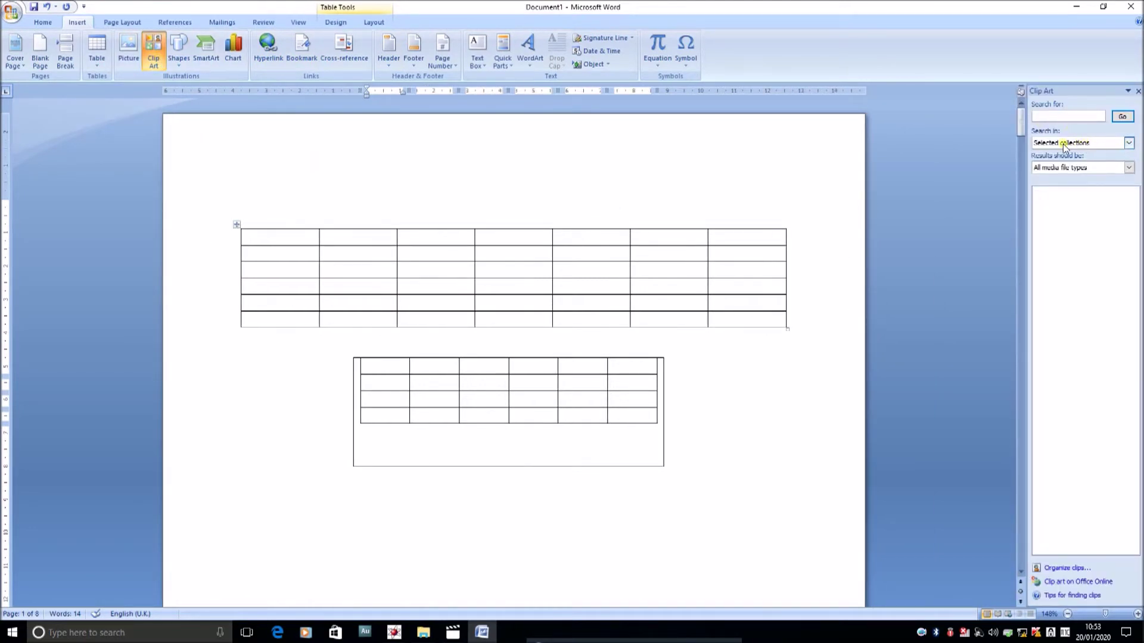
{"action": "left_click", "coordinate": [1129, 144]}
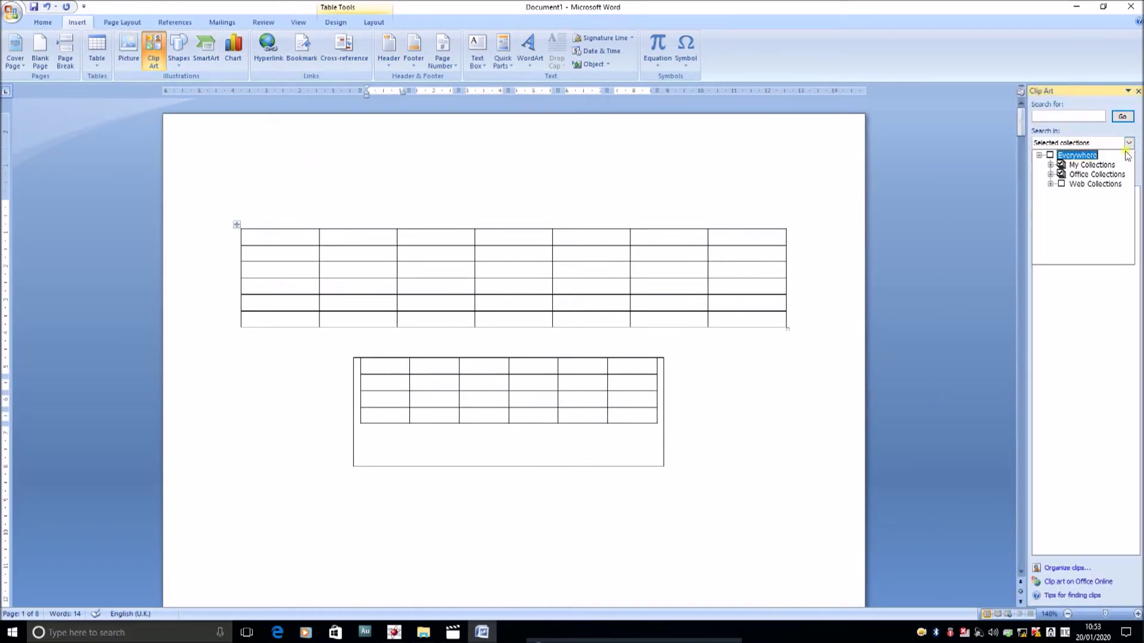
Step: Search for COMPUTER clip art, including online results, and insert the woman-at-computer clip into the table
{"action": "left_click", "coordinate": [1068, 116]}
{"action": "type", "text": "COMPUTER"}
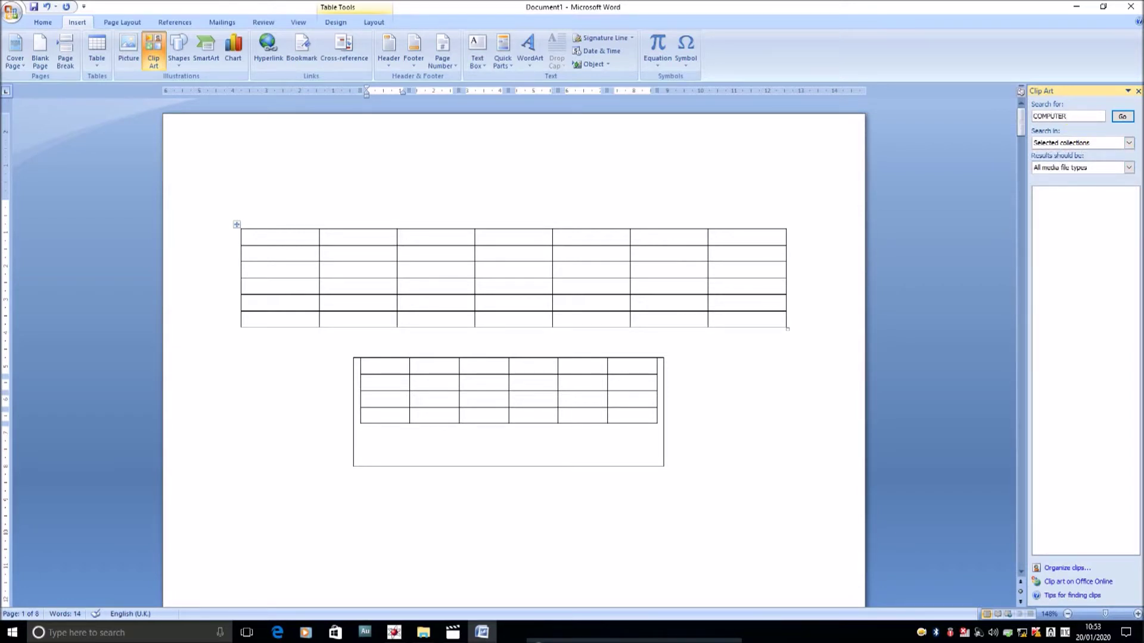
{"action": "key", "text": "Return"}
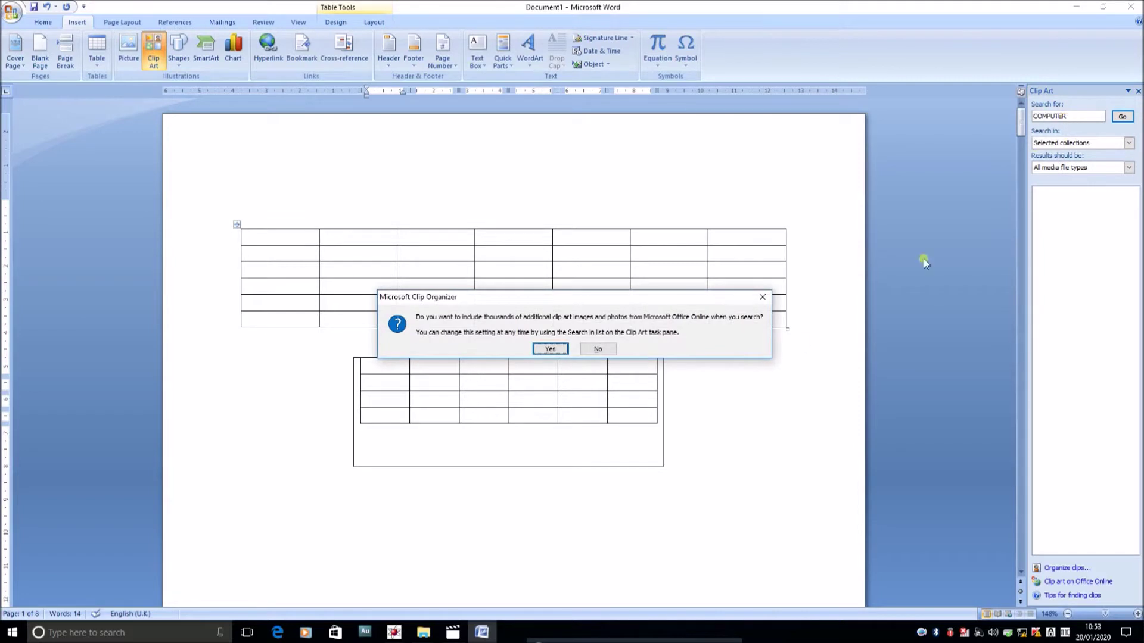
{"action": "left_click", "coordinate": [556, 352]}
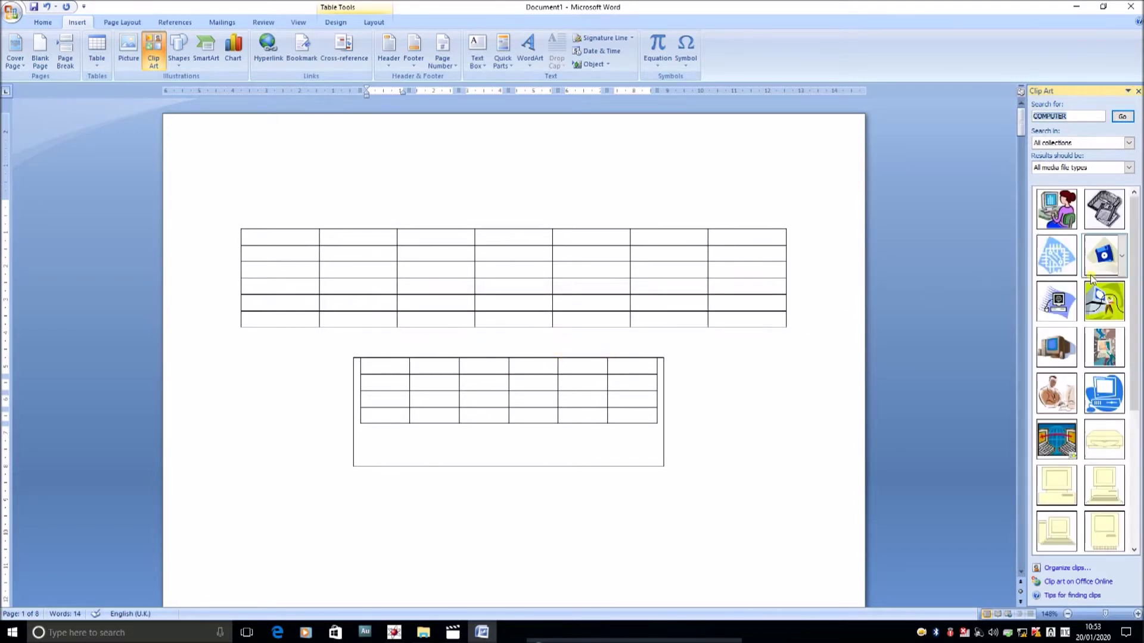
{"action": "mouse_move", "coordinate": [1056, 209]}
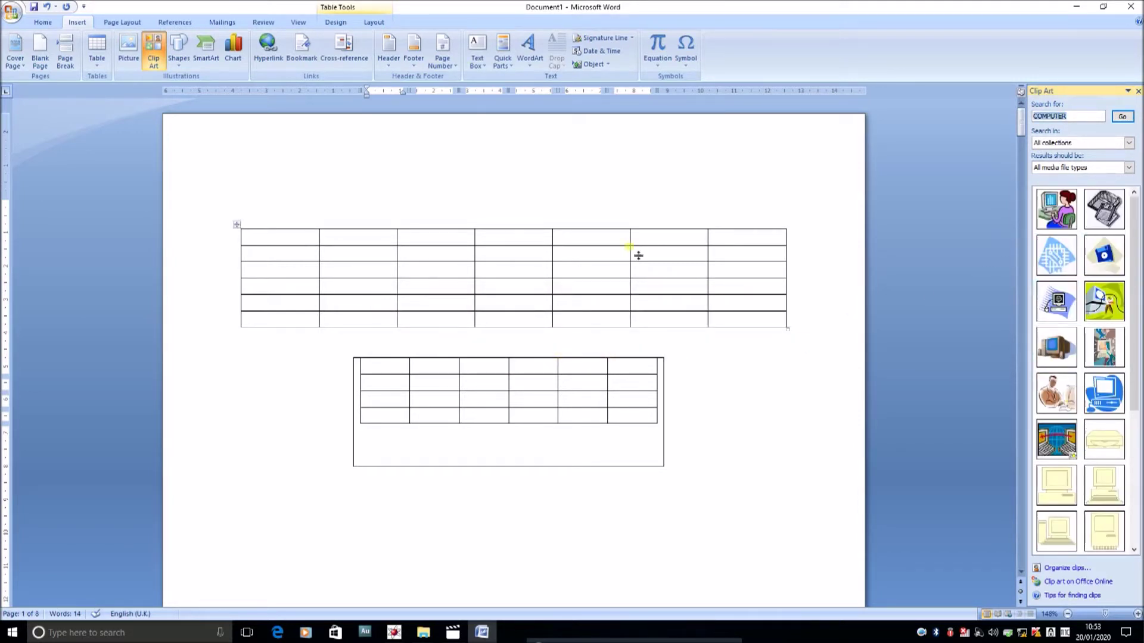
{"action": "left_click", "coordinate": [1056, 208]}
Step: Insert a second woman-at-computer clip just below the lower table
{"action": "mouse_move", "coordinate": [508, 411]}
{"action": "left_click", "coordinate": [703, 442]}
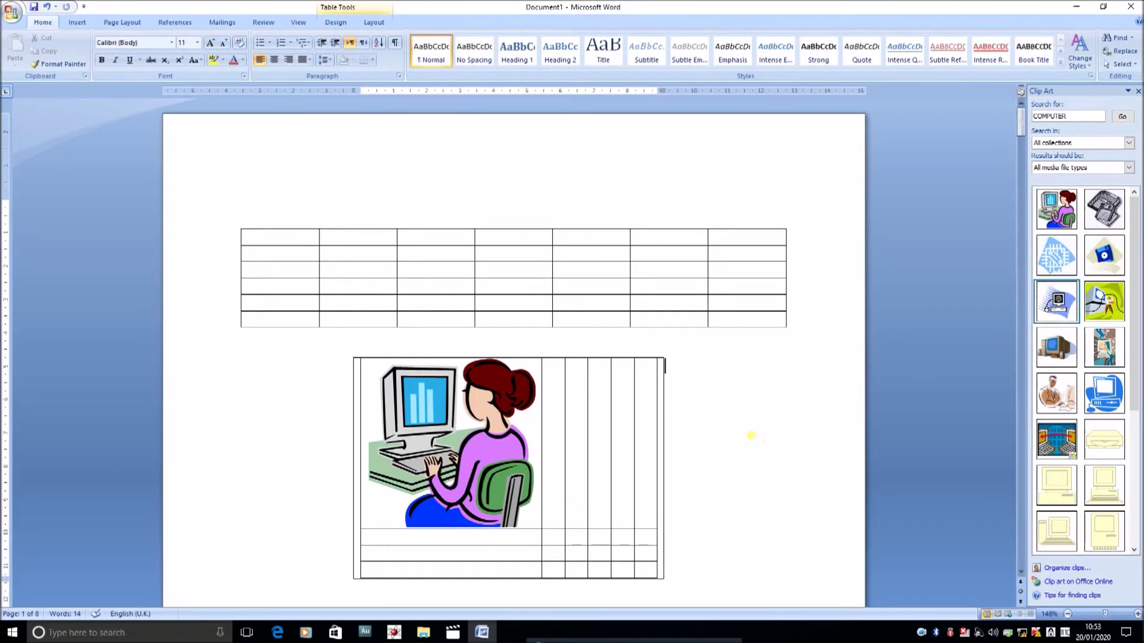
{"action": "scroll", "coordinate": [834, 399], "scroll_direction": "down", "scroll_amount": 2}
{"action": "scroll", "coordinate": [897, 369], "scroll_direction": "down", "scroll_amount": 8}
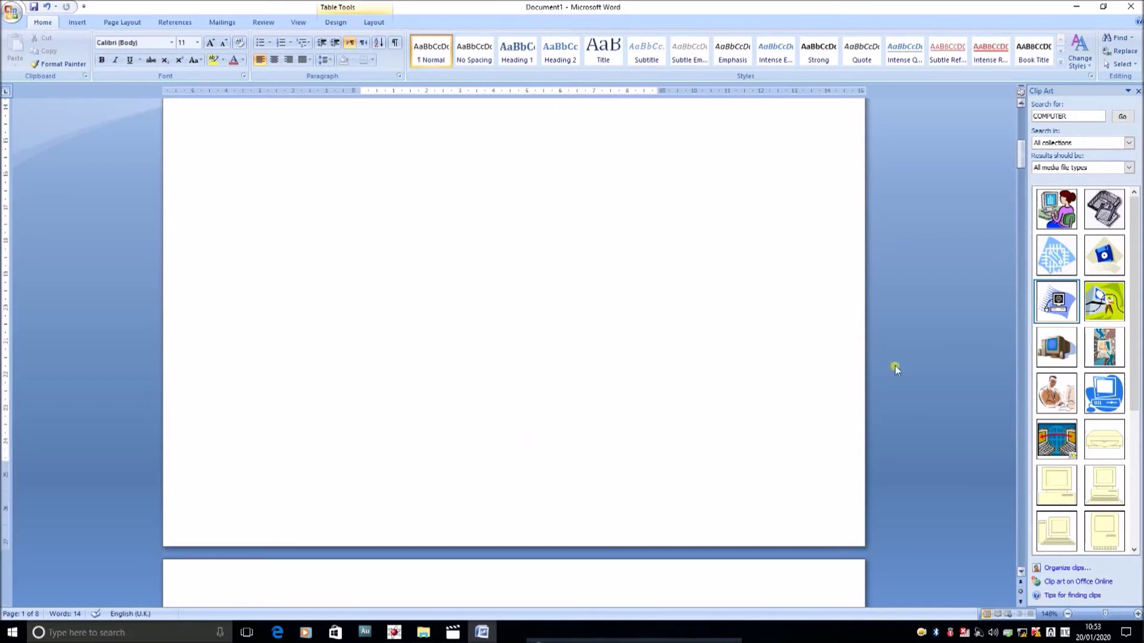
{"action": "scroll", "coordinate": [581, 332], "scroll_direction": "down", "scroll_amount": 3}
{"action": "scroll", "coordinate": [590, 332], "scroll_direction": "down", "scroll_amount": 6}
{"action": "left_click", "coordinate": [589, 332]}
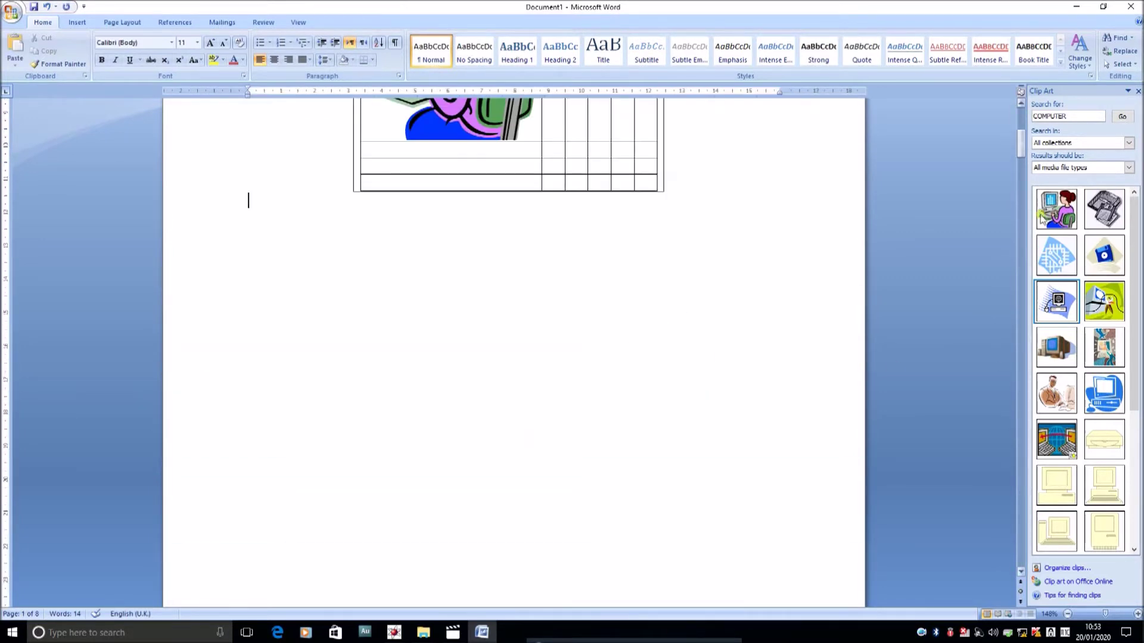
{"action": "left_click", "coordinate": [1056, 210]}
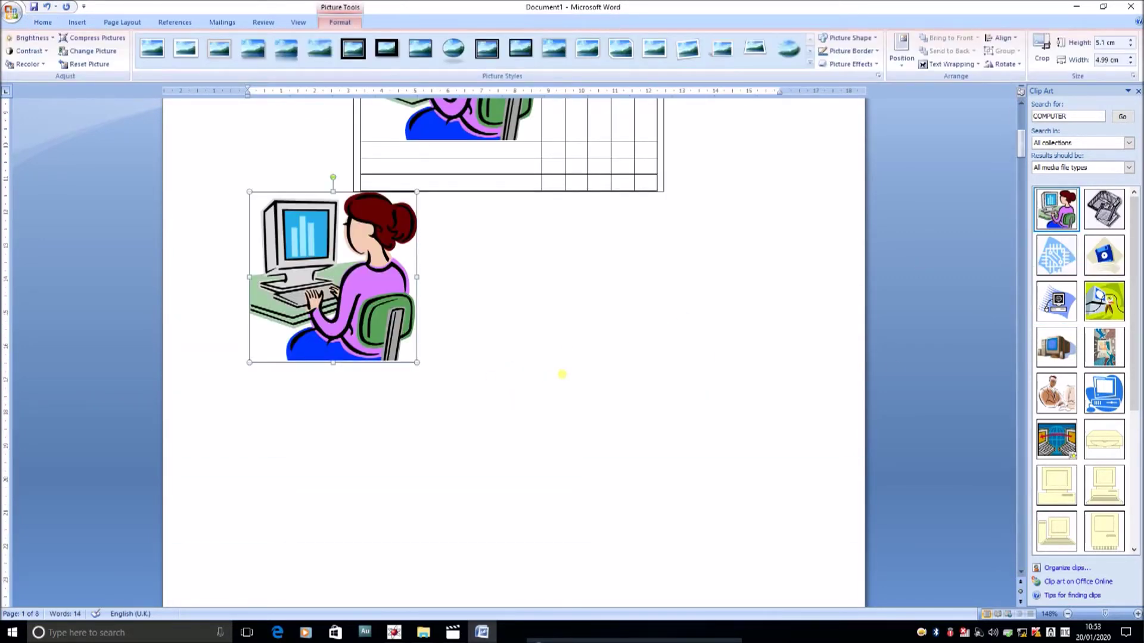
Step: Close the Clip Art task pane
{"action": "scroll", "coordinate": [569, 363], "scroll_direction": "up", "scroll_amount": 6}
{"action": "scroll", "coordinate": [620, 285], "scroll_direction": "up", "scroll_amount": 2}
{"action": "scroll", "coordinate": [631, 333], "scroll_direction": "up", "scroll_amount": 1}
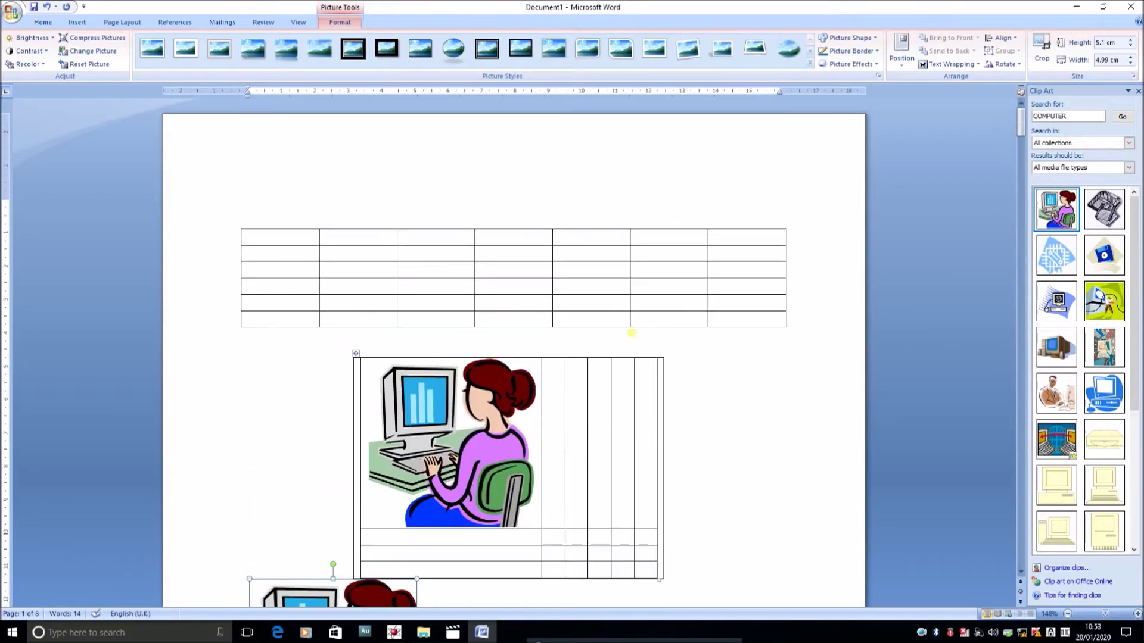
{"action": "left_click", "coordinate": [77, 22]}
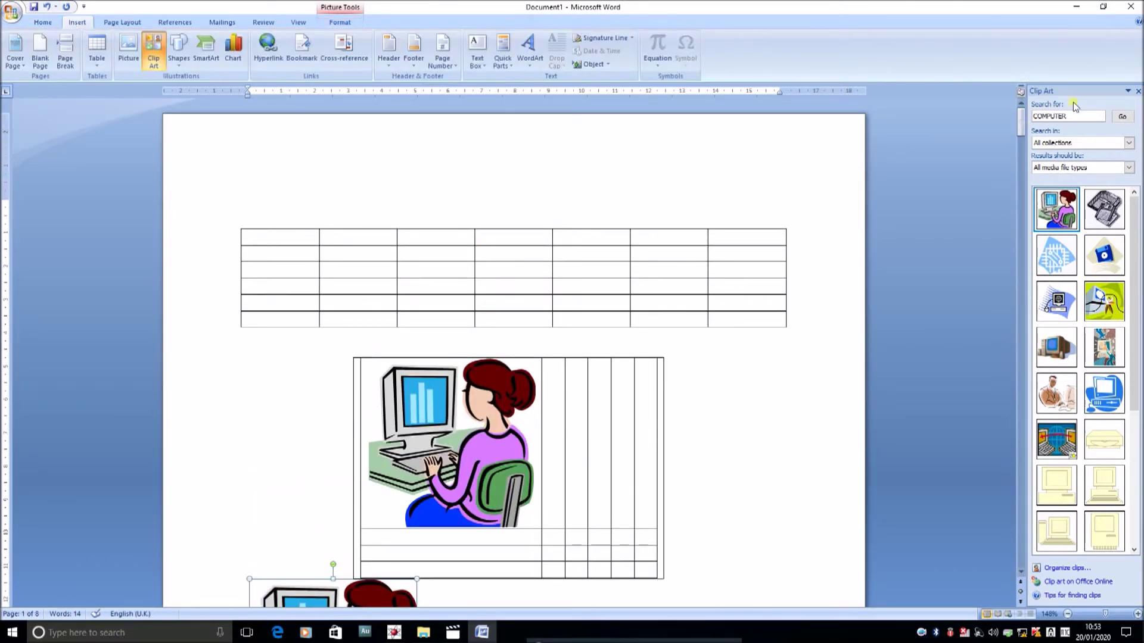
{"action": "left_click", "coordinate": [1138, 91]}
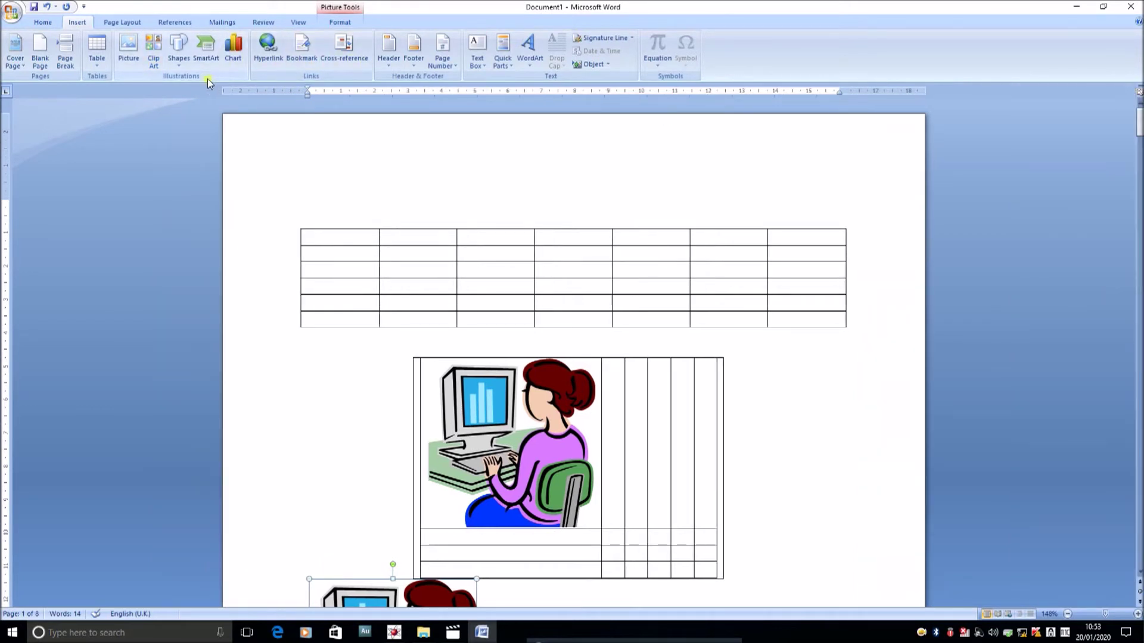
Step: Open the Shapes gallery from the Insert tab
{"action": "left_click", "coordinate": [178, 66]}
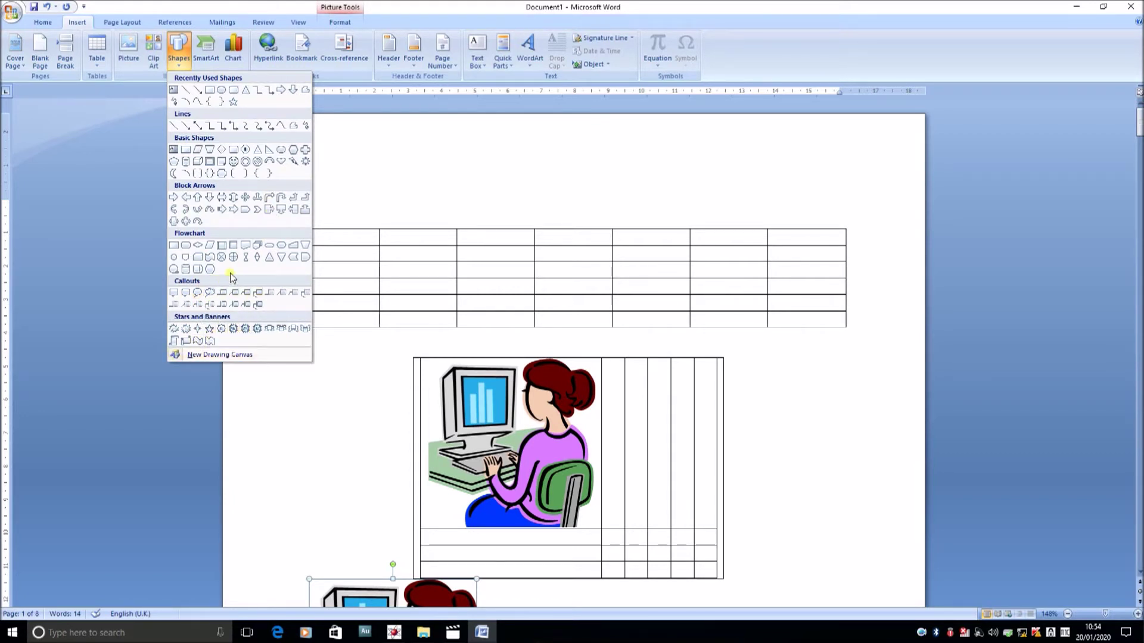
Step: Draw a 5-Point Star and move it to the left of the lower table
{"action": "left_click", "coordinate": [222, 331]}
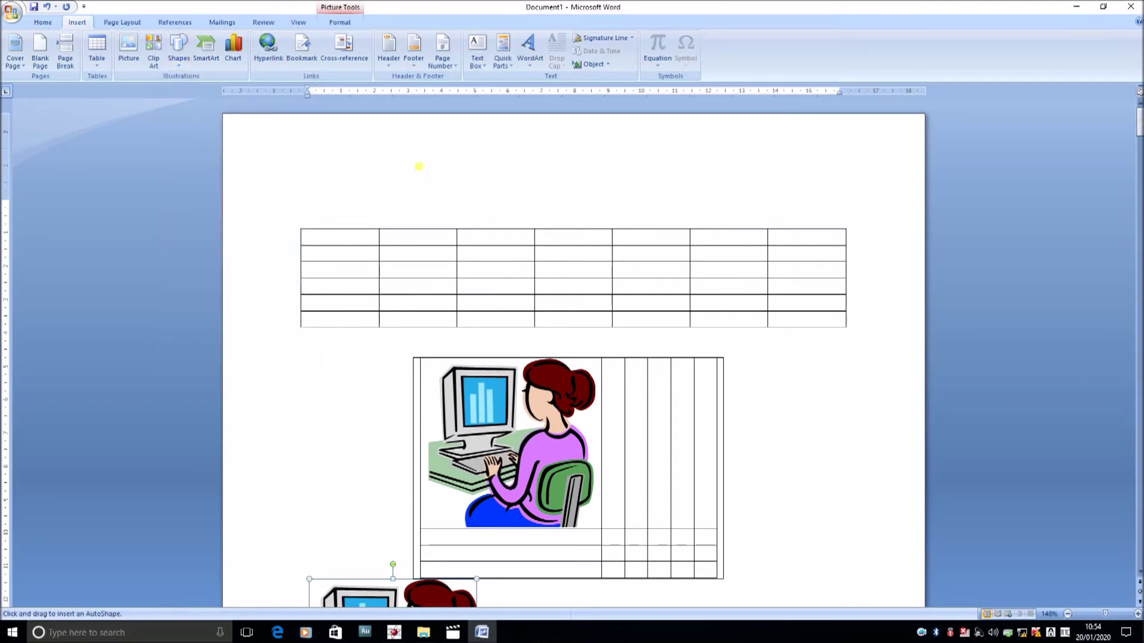
{"action": "left_click_drag", "start_coordinate": [417, 149], "coordinate": [482, 198]}
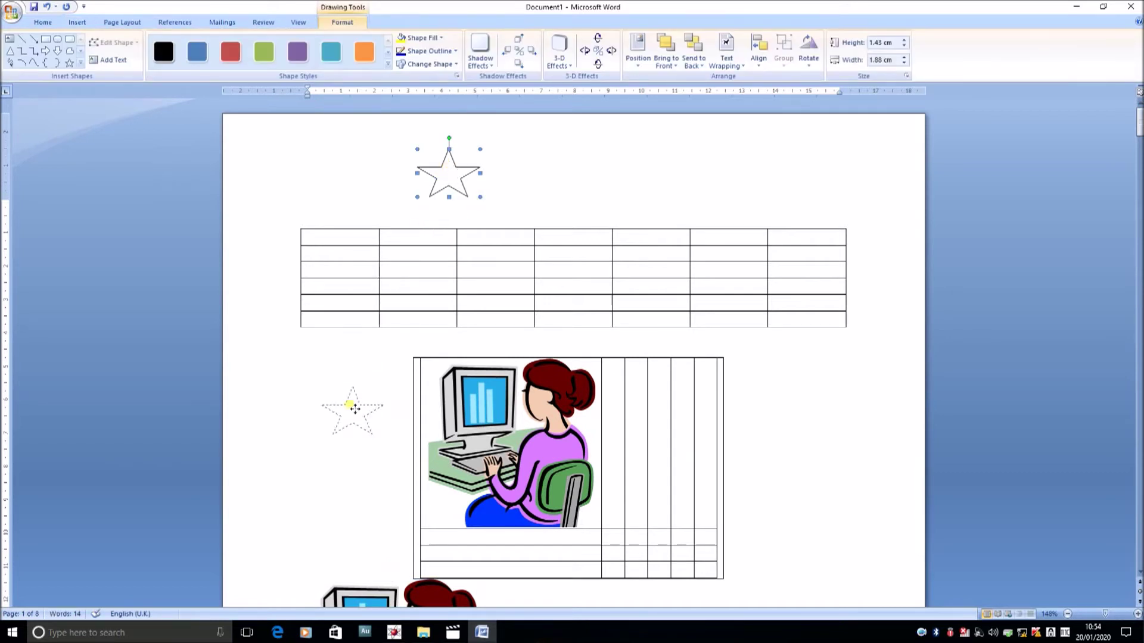
{"action": "left_click_drag", "start_coordinate": [451, 175], "coordinate": [356, 412]}
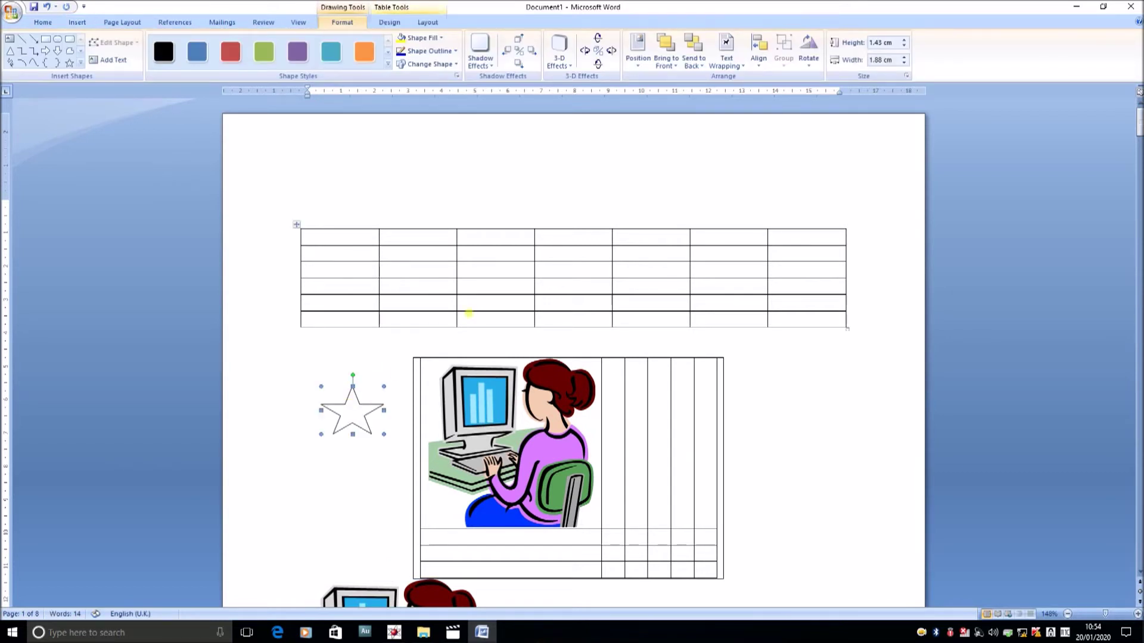
{"action": "left_click", "coordinate": [78, 22]}
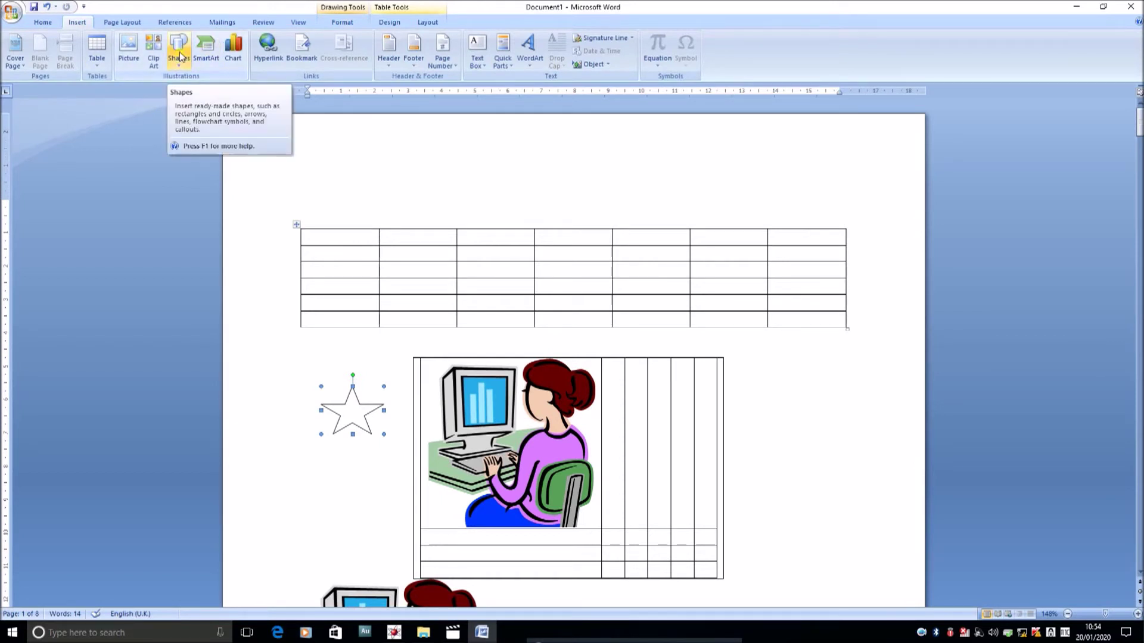
{"action": "left_click", "coordinate": [206, 51]}
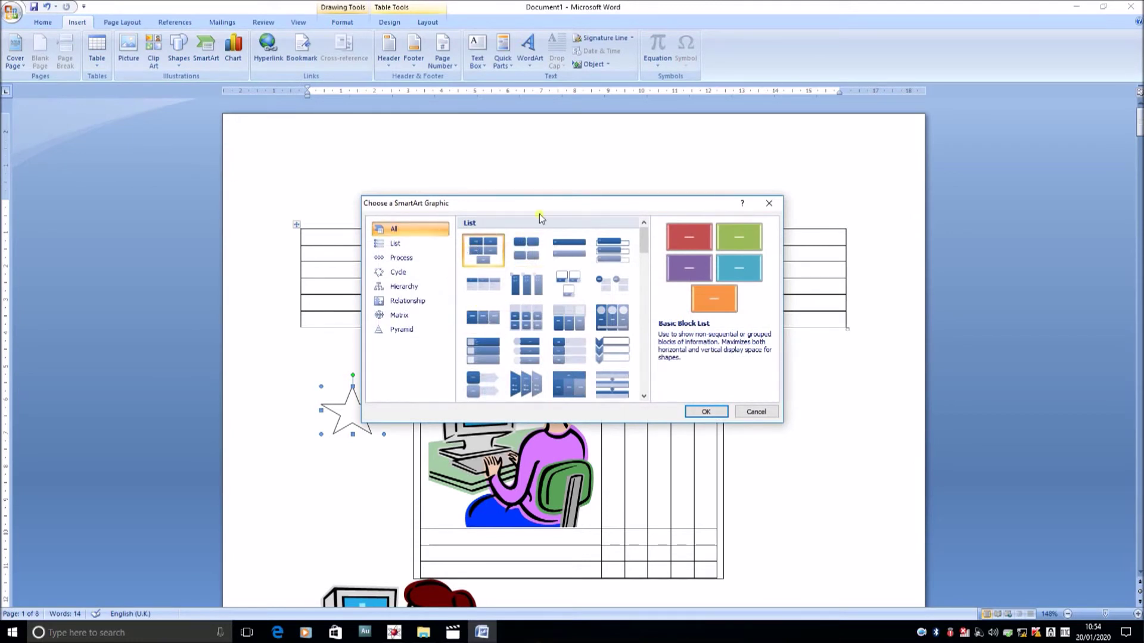
Step: Insert the Hierarchy layout from the SmartArt Hierarchy category
{"action": "left_click_drag", "start_coordinate": [549, 198], "coordinate": [568, 153]}
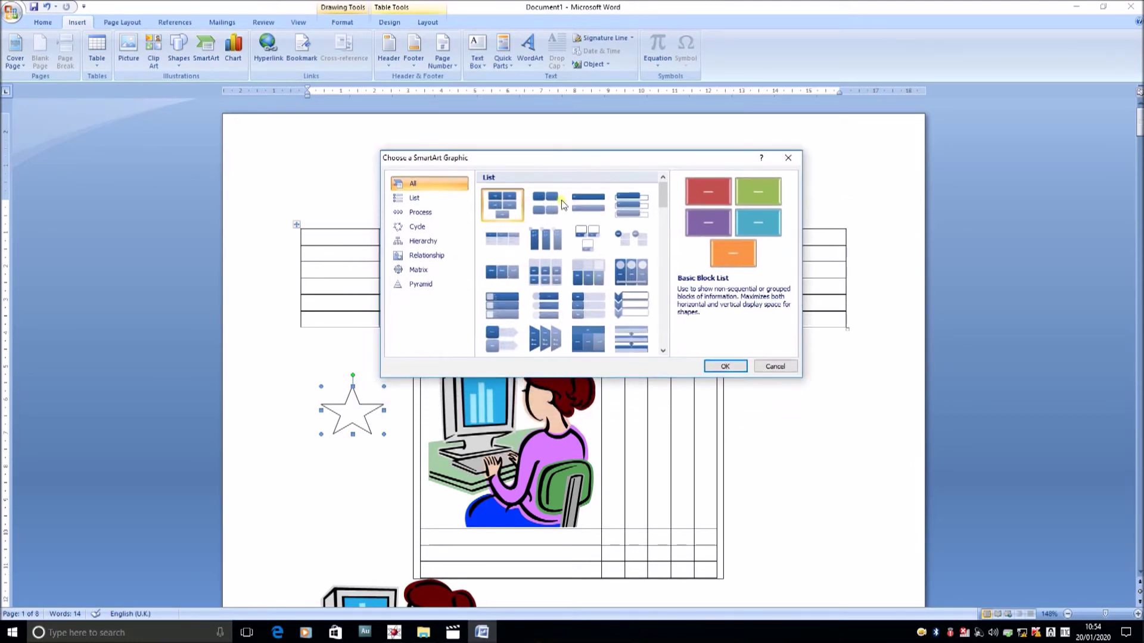
{"action": "left_click", "coordinate": [425, 201]}
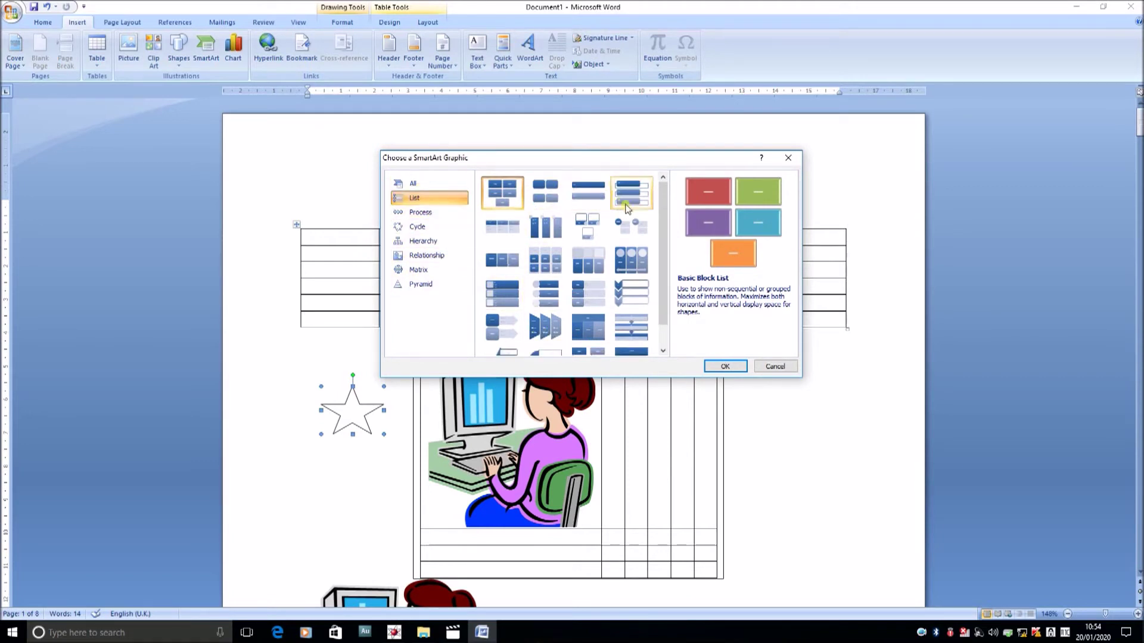
{"action": "left_click", "coordinate": [425, 241]}
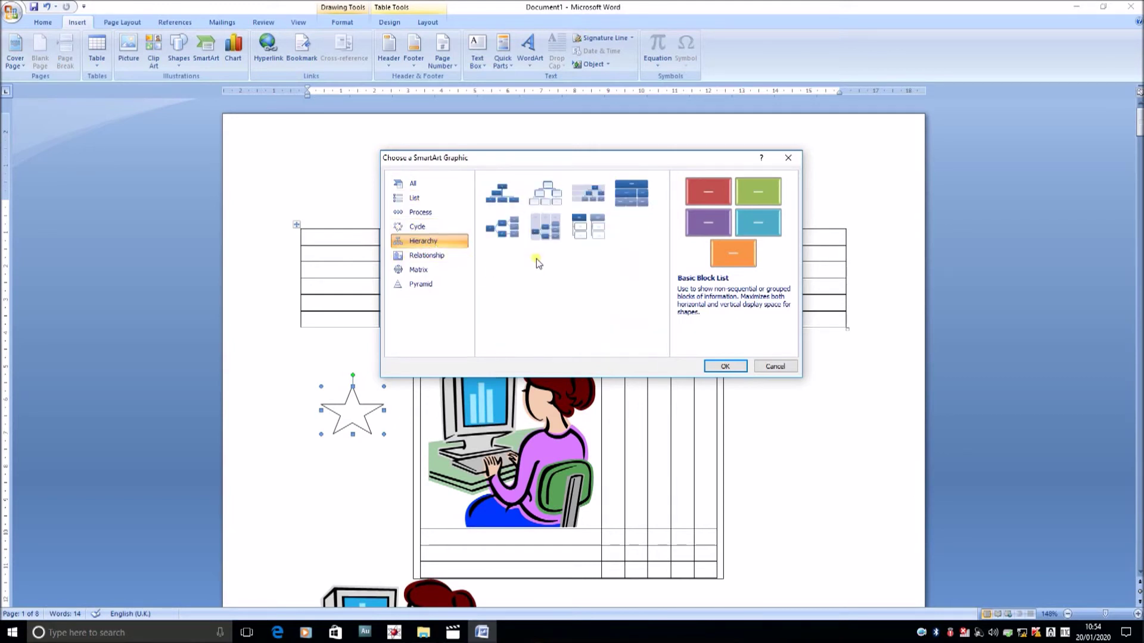
{"action": "left_click", "coordinate": [548, 198]}
{"action": "left_click", "coordinate": [723, 365]}
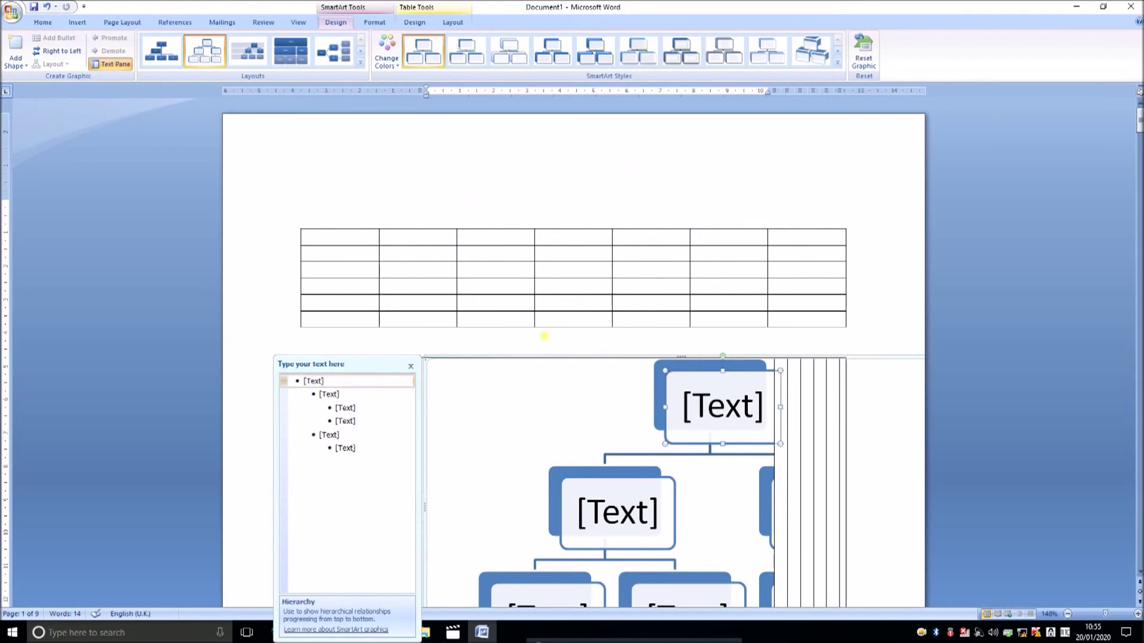
{"action": "scroll", "coordinate": [730, 415], "scroll_direction": "down", "scroll_amount": 3}
{"action": "scroll", "coordinate": [730, 411], "scroll_direction": "down", "scroll_amount": 2}
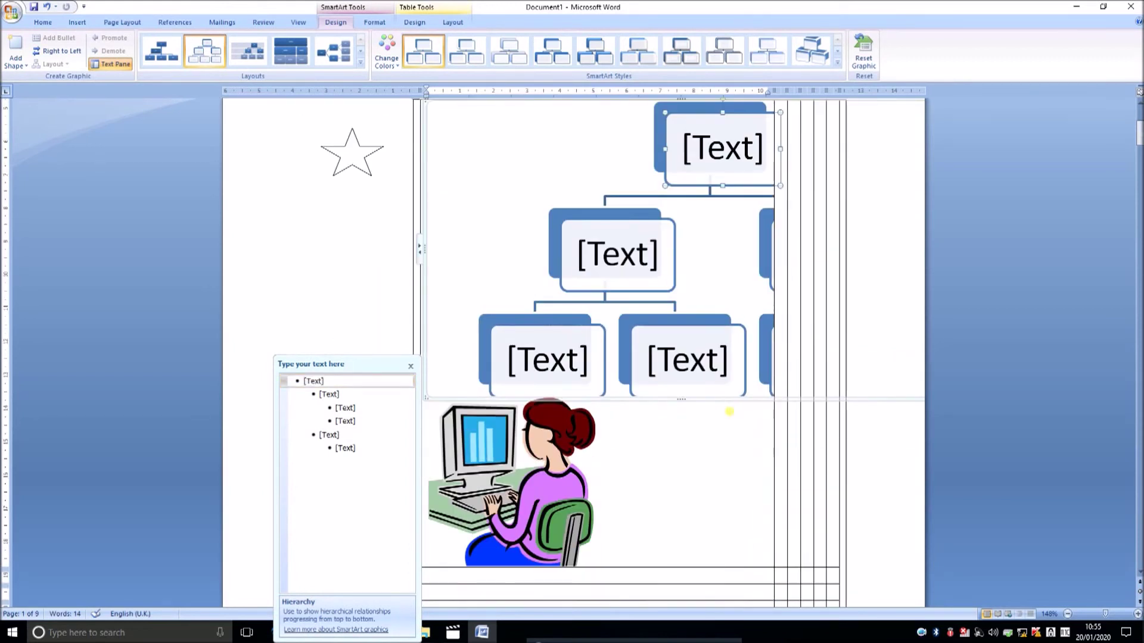
{"action": "scroll", "coordinate": [715, 232], "scroll_direction": "up", "scroll_amount": 1}
{"action": "scroll", "coordinate": [743, 339], "scroll_direction": "up", "scroll_amount": 4}
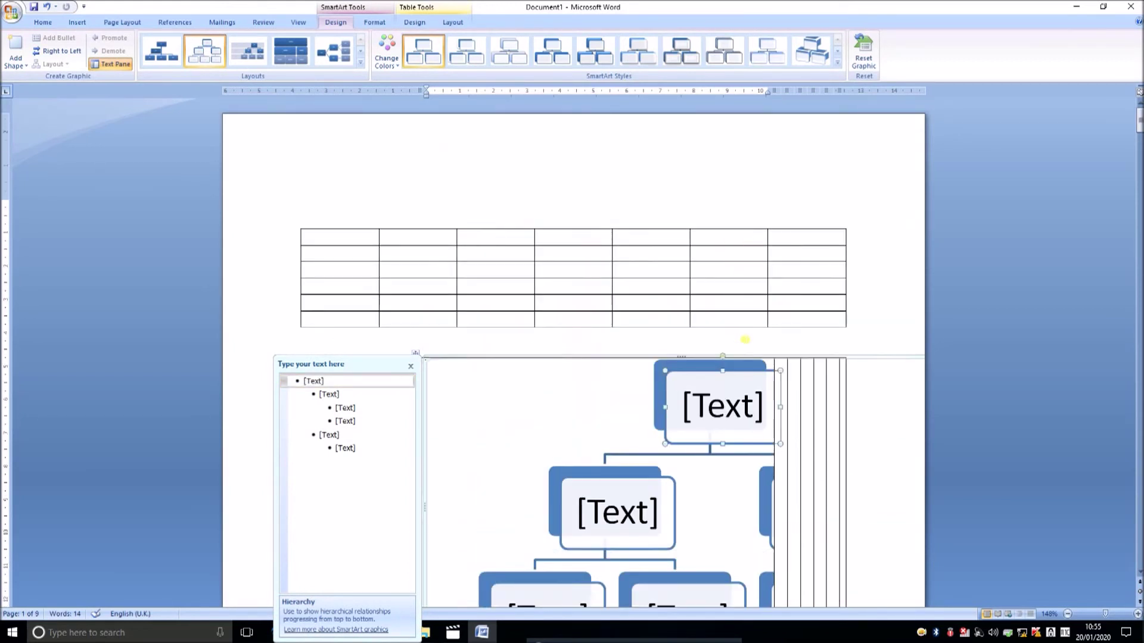
{"action": "scroll", "coordinate": [698, 396], "scroll_direction": "down", "scroll_amount": 5}
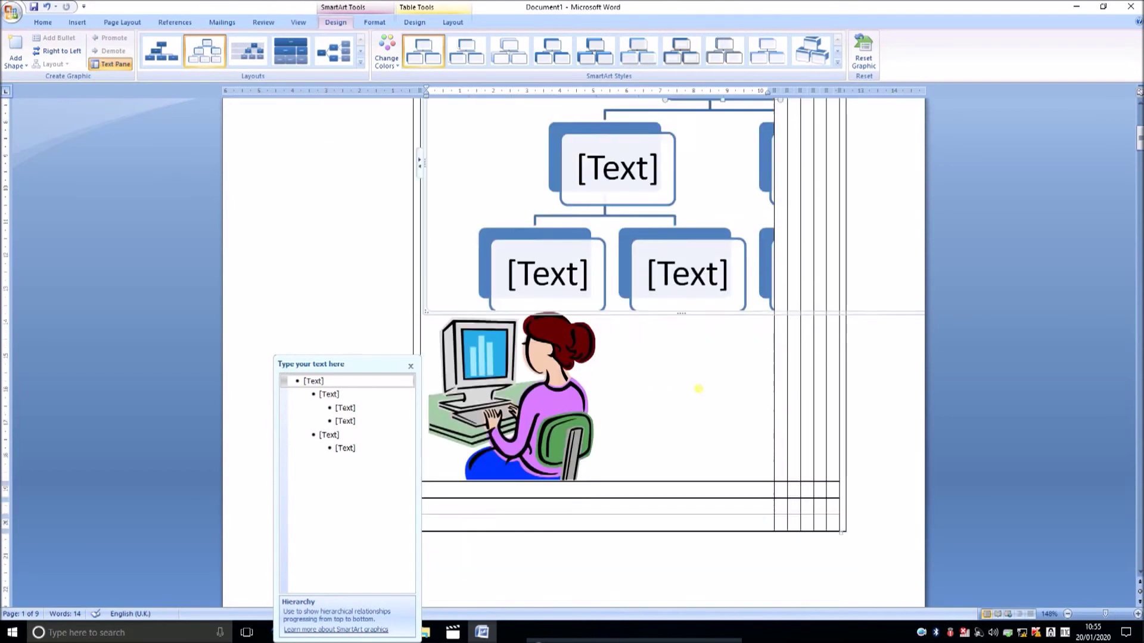
{"action": "scroll", "coordinate": [697, 388], "scroll_direction": "down", "scroll_amount": 2}
{"action": "scroll", "coordinate": [696, 388], "scroll_direction": "down", "scroll_amount": 5}
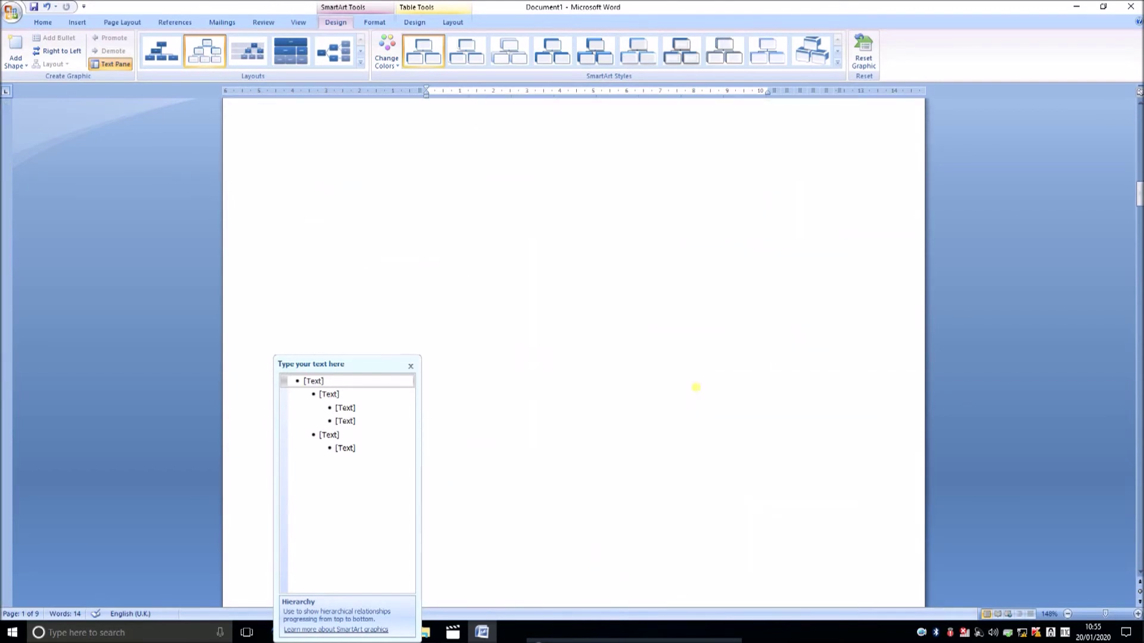
Step: Insert a Labeled Hierarchy SmartArt diagram near the top of page 2
{"action": "left_click", "coordinate": [410, 366]}
{"action": "left_click", "coordinate": [553, 329]}
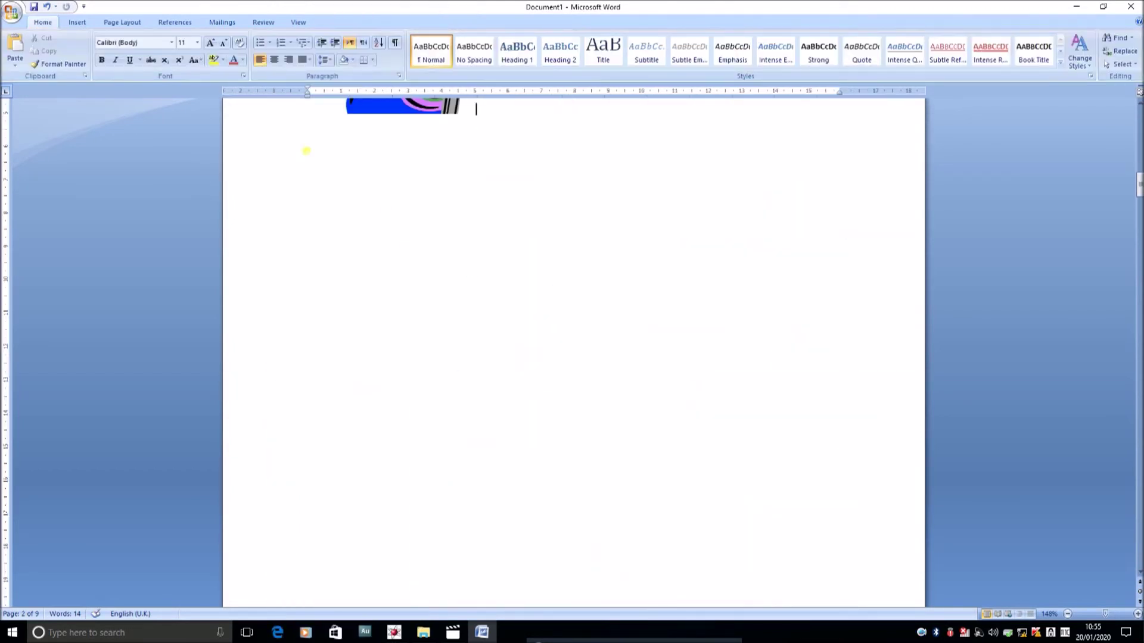
{"action": "left_click", "coordinate": [77, 22]}
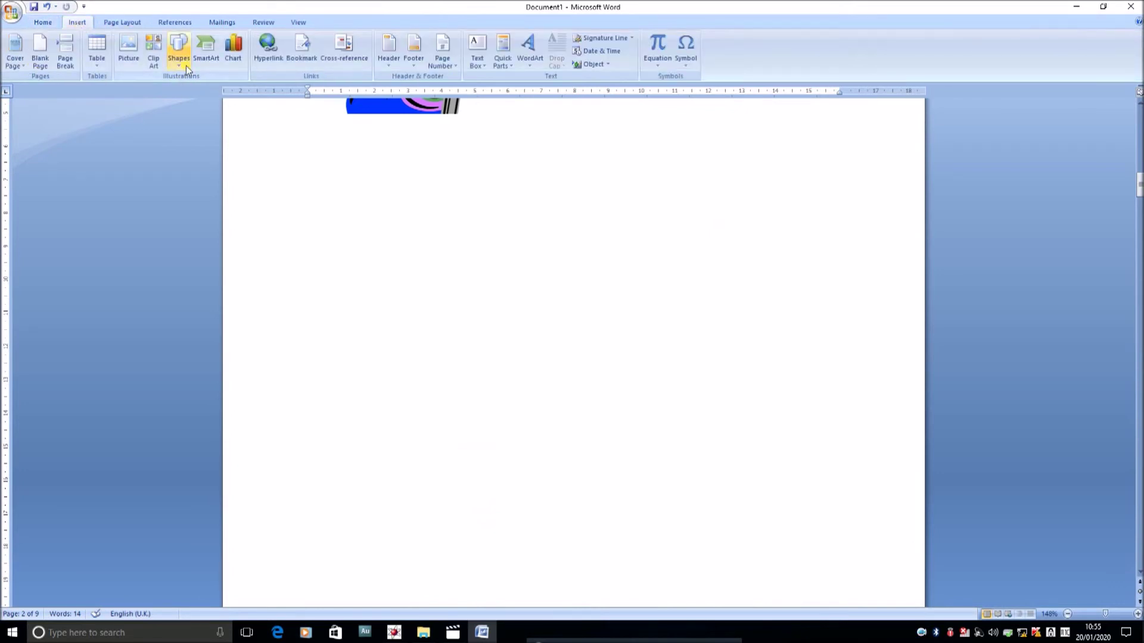
{"action": "left_click", "coordinate": [206, 47]}
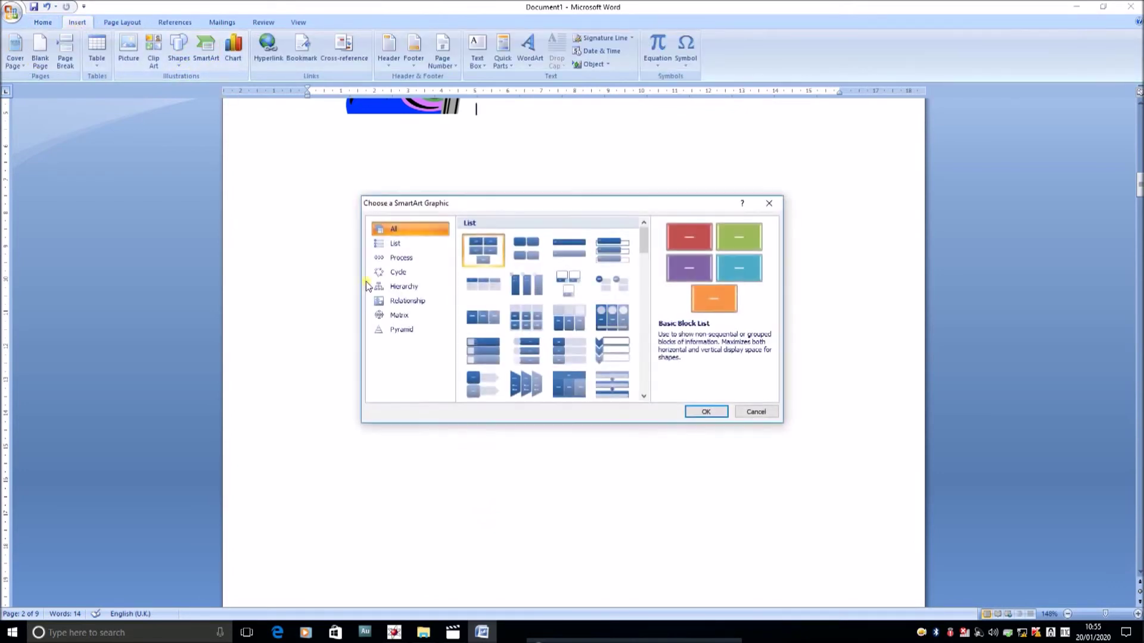
{"action": "left_click", "coordinate": [403, 286]}
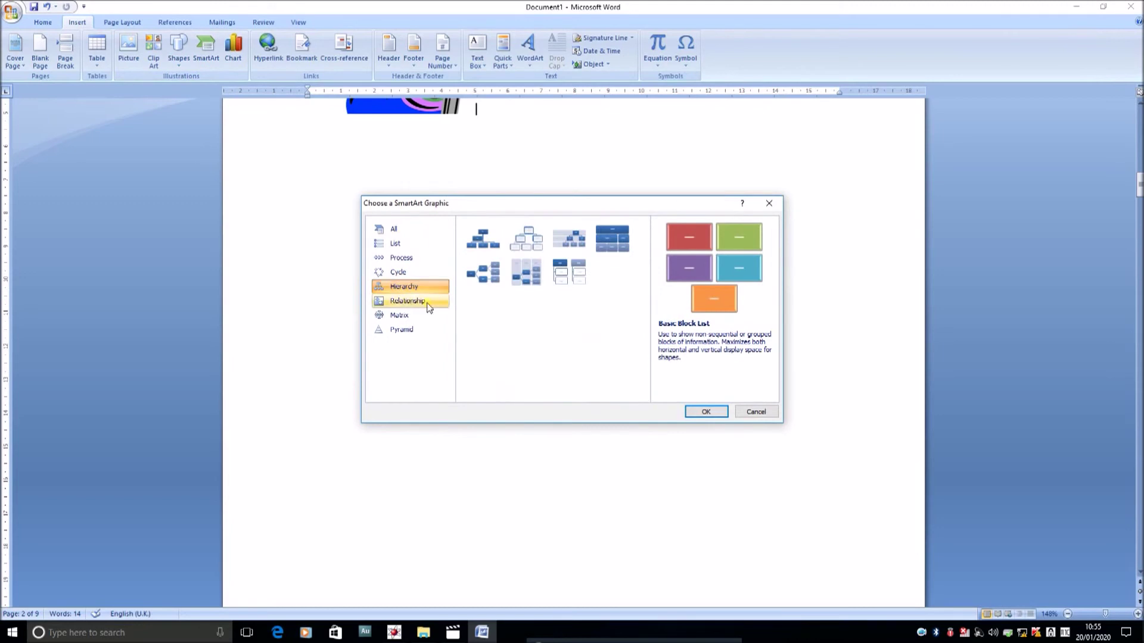
{"action": "left_click", "coordinate": [557, 249]}
{"action": "left_click", "coordinate": [704, 411]}
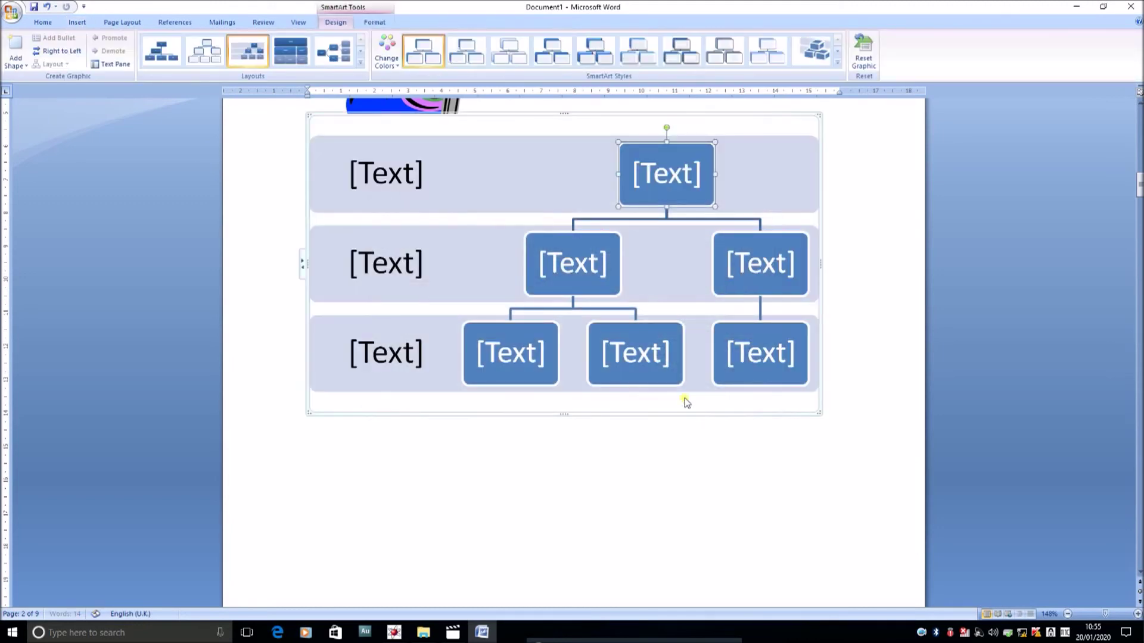
{"action": "left_click", "coordinate": [664, 191]}
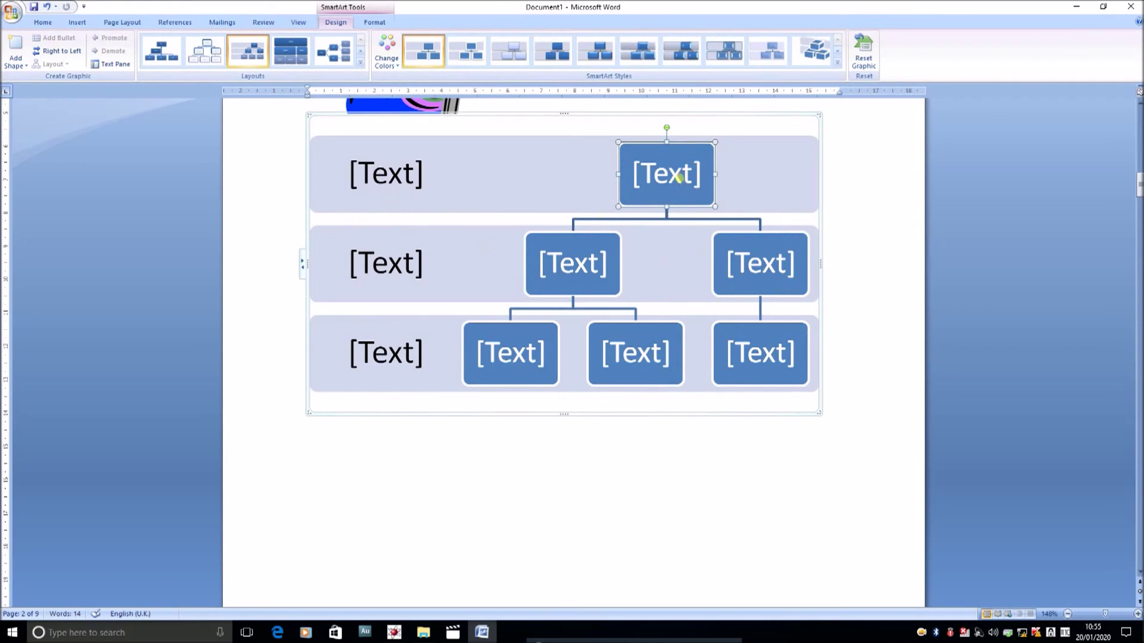
Step: Type MANAGER in the top box and DIRECTOR in both second-level boxes
{"action": "left_click", "coordinate": [679, 178]}
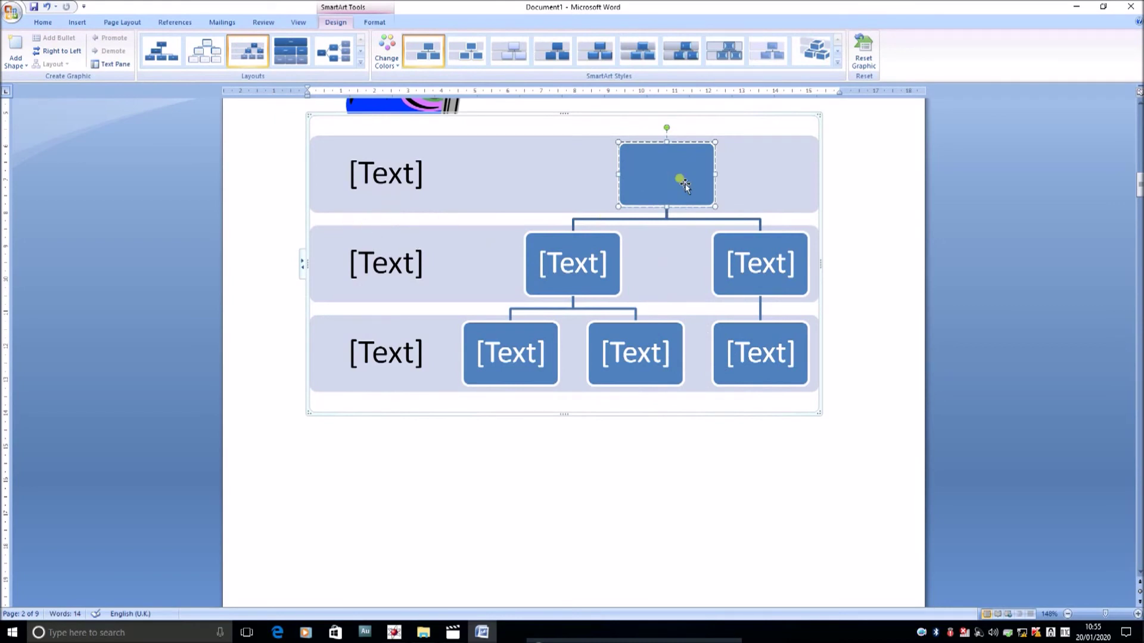
{"action": "type", "text": "MANAGER"}
{"action": "left_click", "coordinate": [588, 262]}
{"action": "type", "text": "IRECTOR"}
{"action": "left_click", "coordinate": [753, 260]}
{"action": "type", "text": "DIRECTOR"}
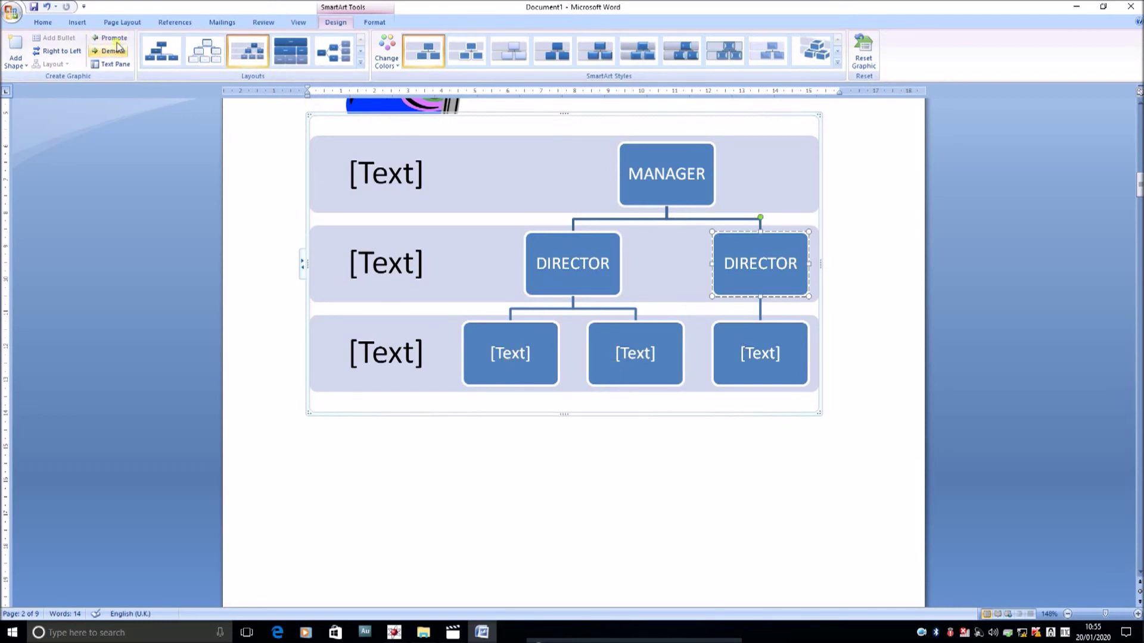
{"action": "left_click", "coordinate": [77, 22]}
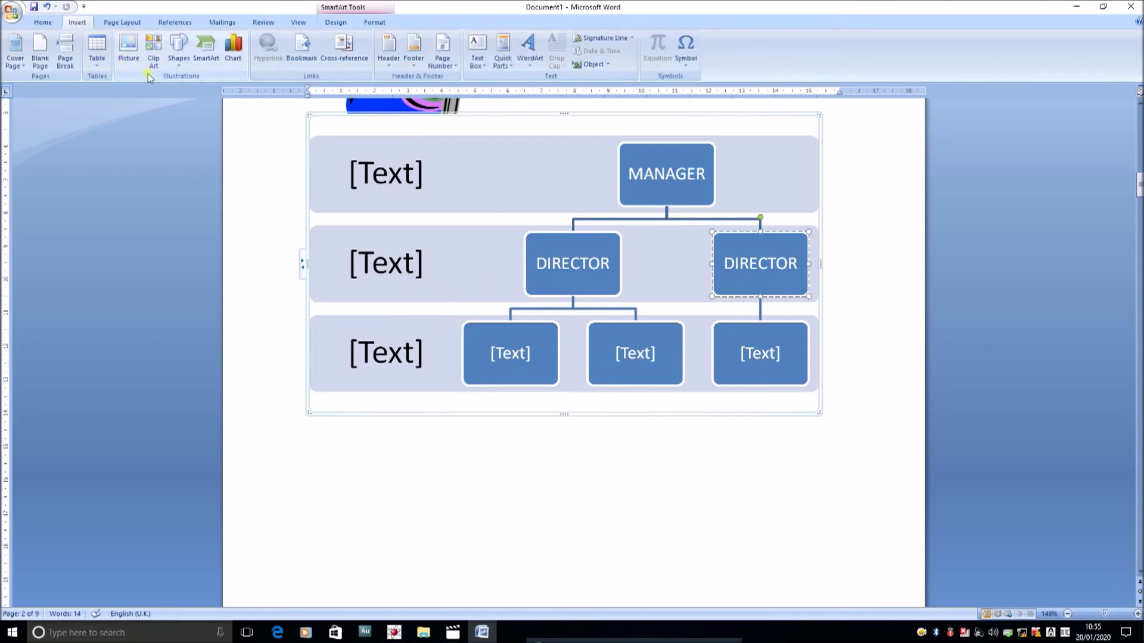
{"action": "left_click", "coordinate": [233, 54]}
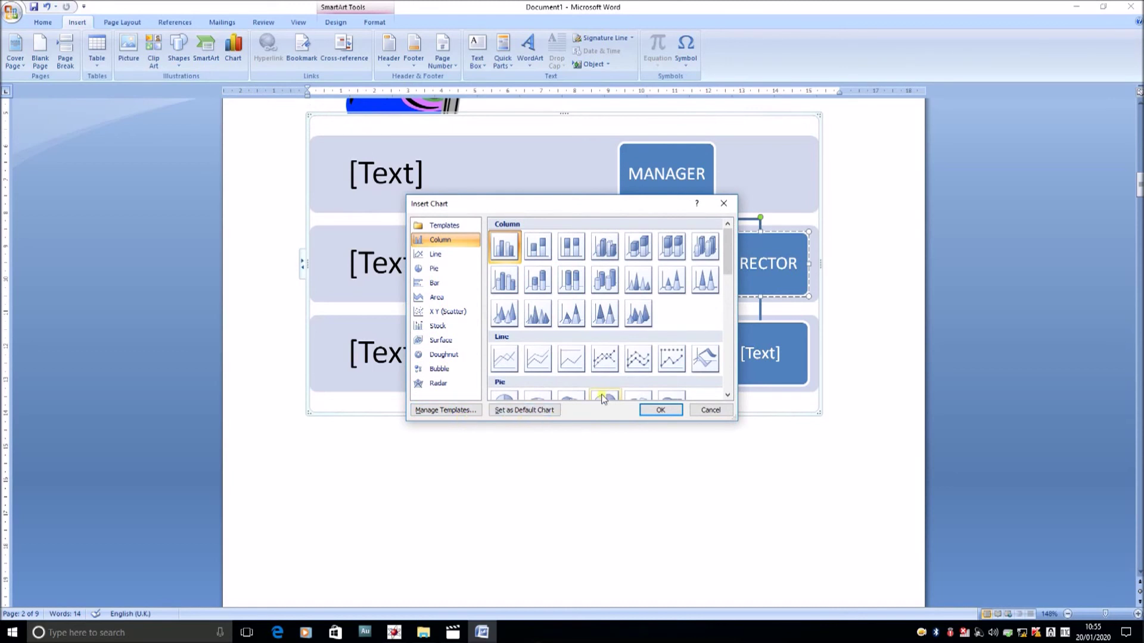
{"action": "scroll", "coordinate": [584, 364], "scroll_direction": "down", "scroll_amount": 10}
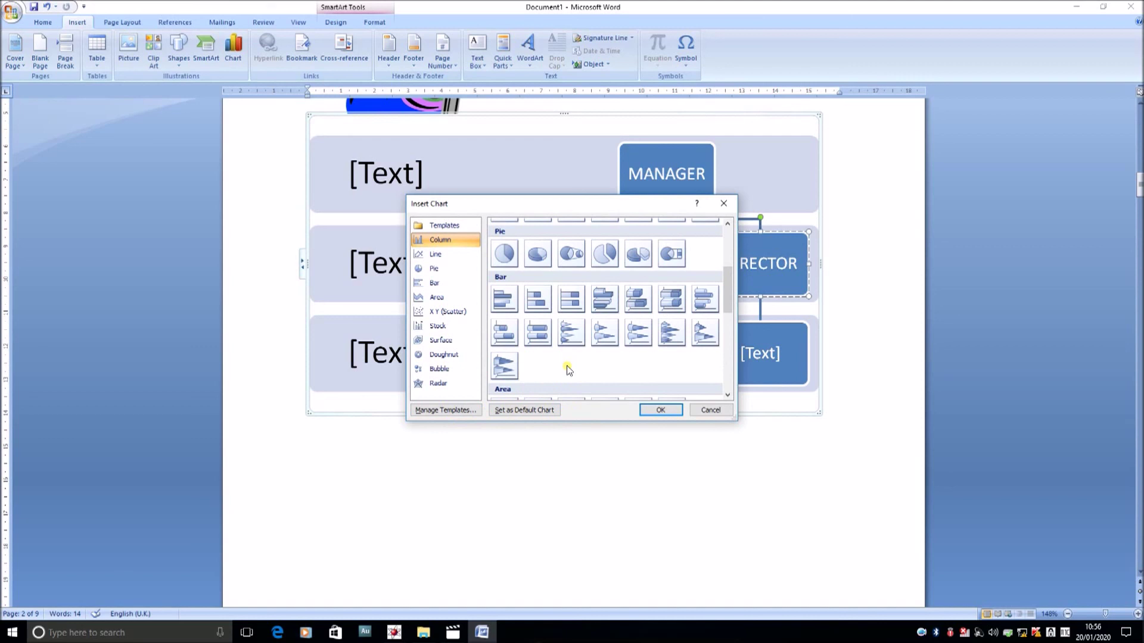
{"action": "scroll", "coordinate": [567, 366], "scroll_direction": "up", "scroll_amount": 3}
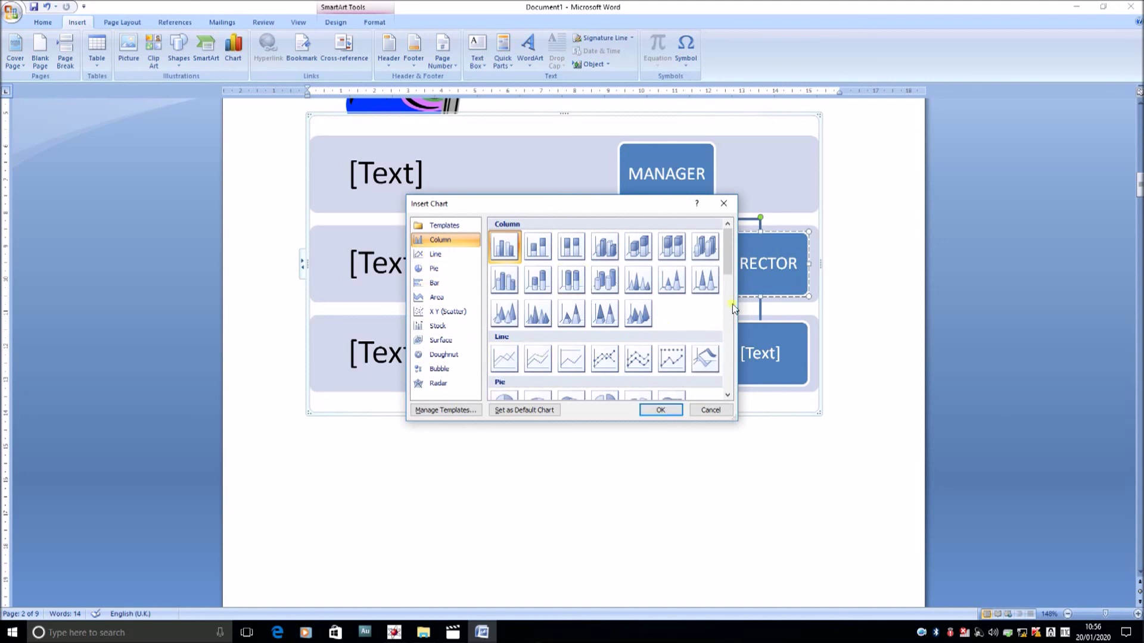
{"action": "left_click", "coordinate": [723, 203]}
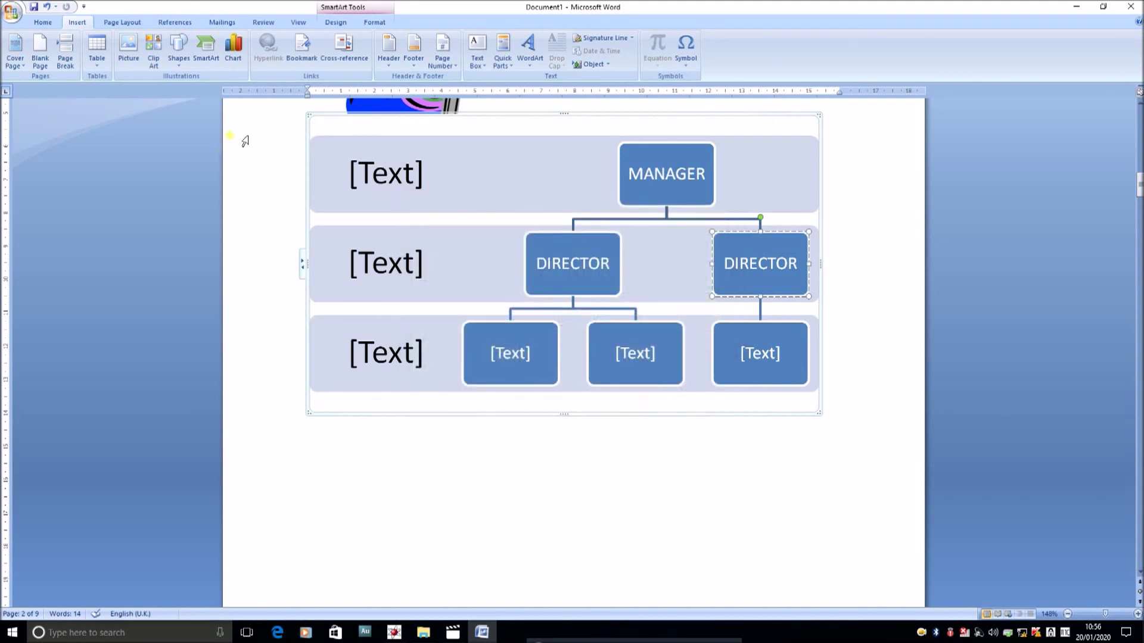